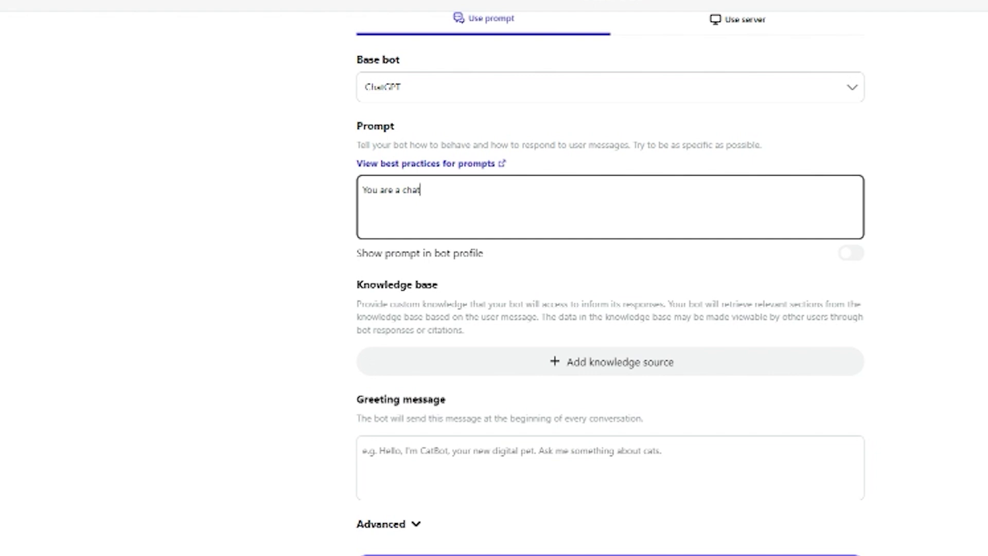
- Complete the bot's prompt as "You are a chat bot that tells students about case law ..."
type("bot that tells students about")
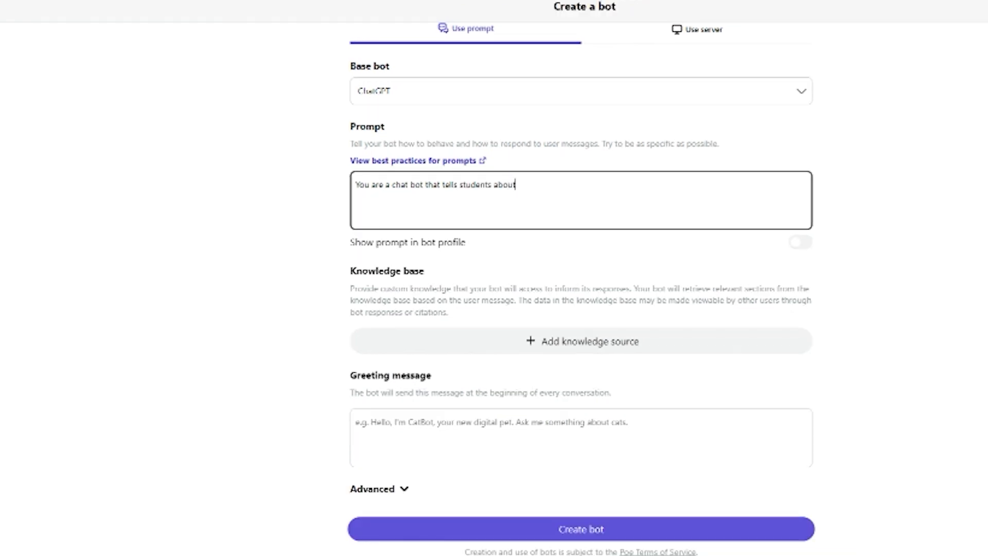
type(" case law")
type("...")
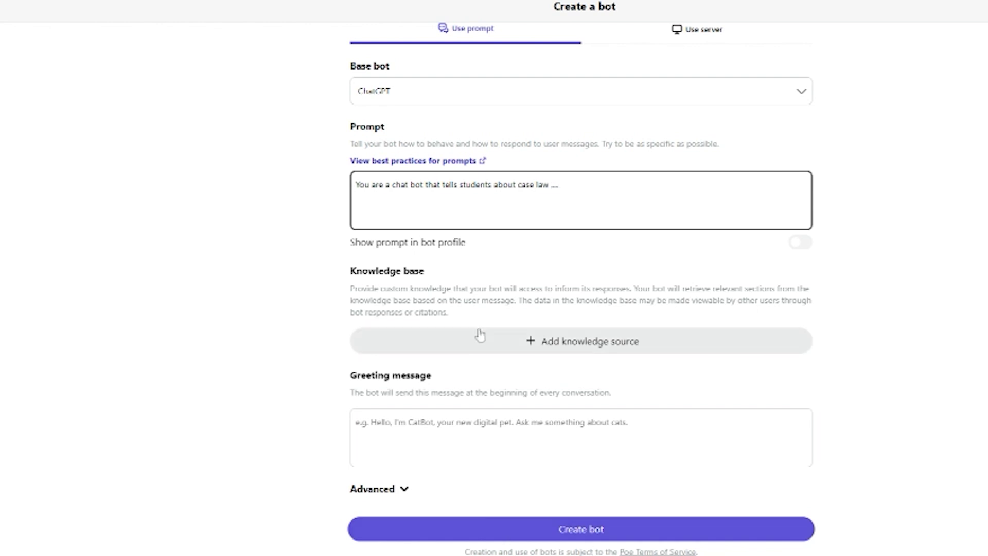
- Set the bot's greeting message to "Hello. Ask me a question about case law at the ECtHR"
scroll(494, 322, "down", 4)
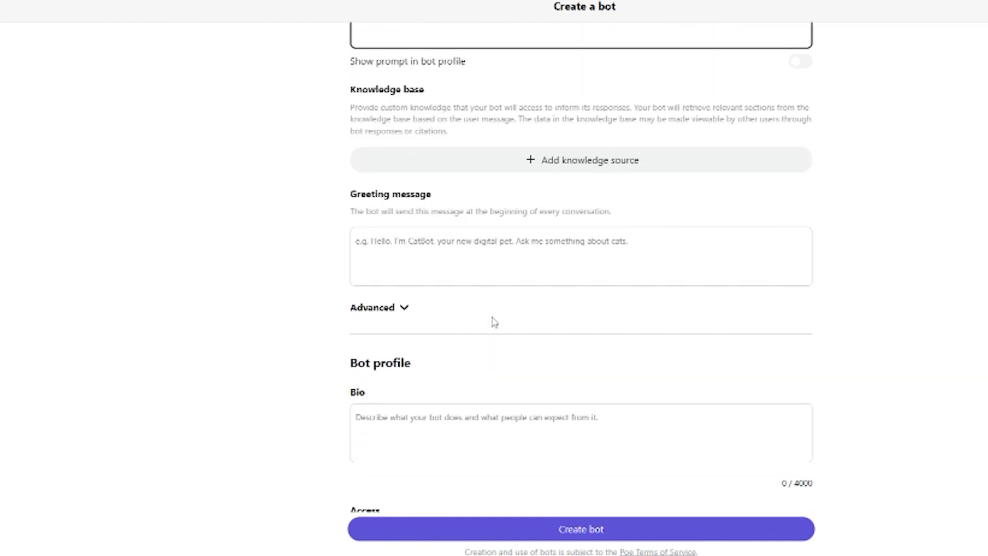
left_click(494, 255)
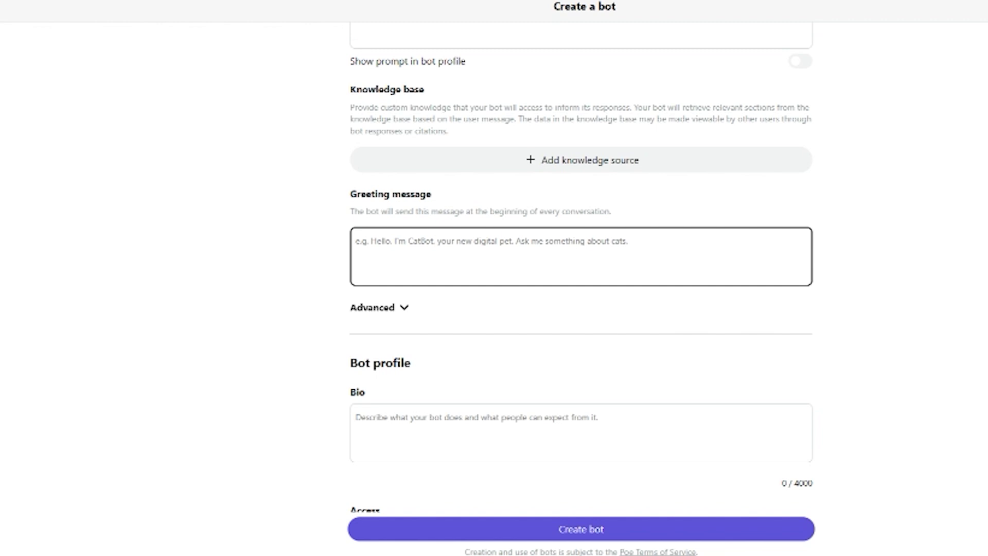
type("Hello. A")
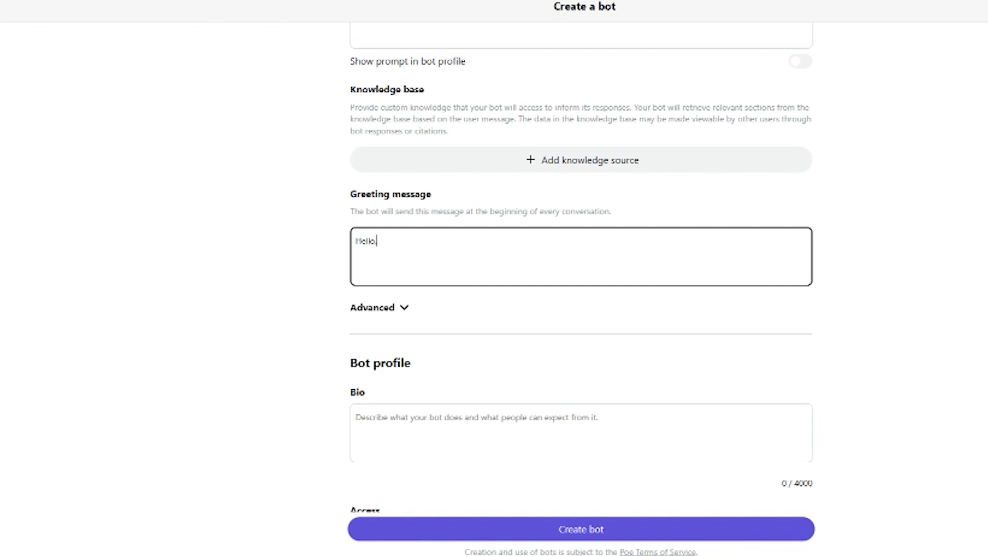
type("sk me a question about case law at the ECtHR")
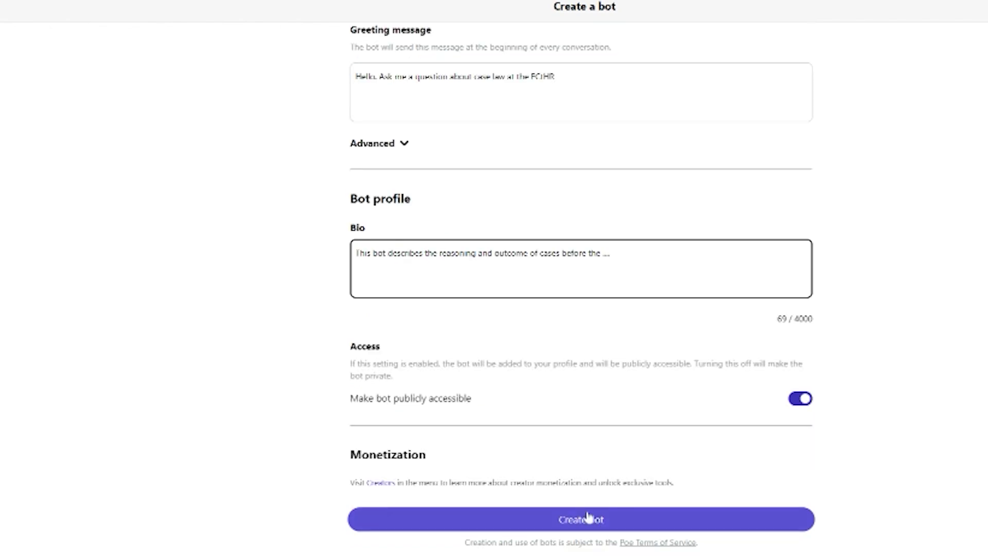
- Try to create the bot, and change its handle to MyChatbot_123 for another submission
left_click(589, 521)
left_click(600, 320)
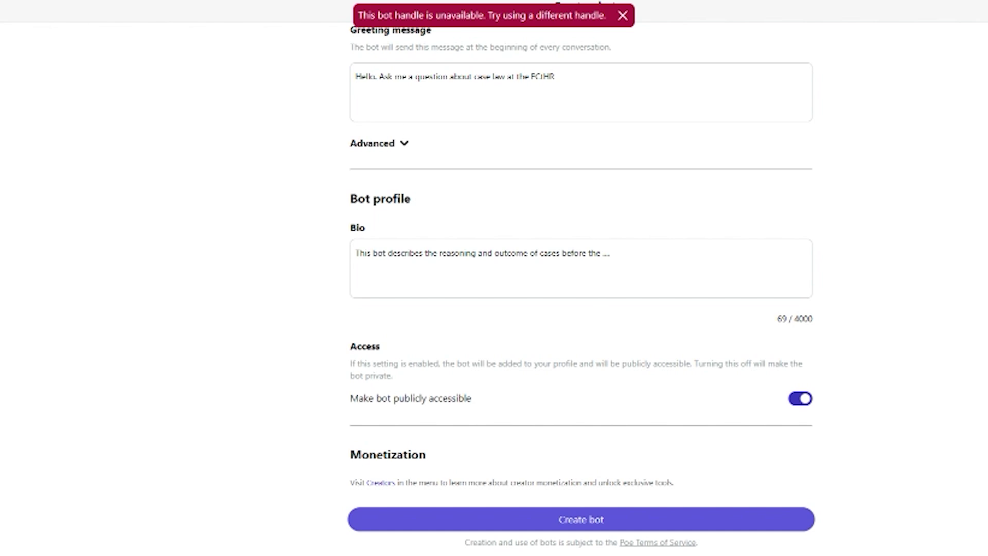
scroll(580, 289, "up", 6)
scroll(440, 92, "up", 5)
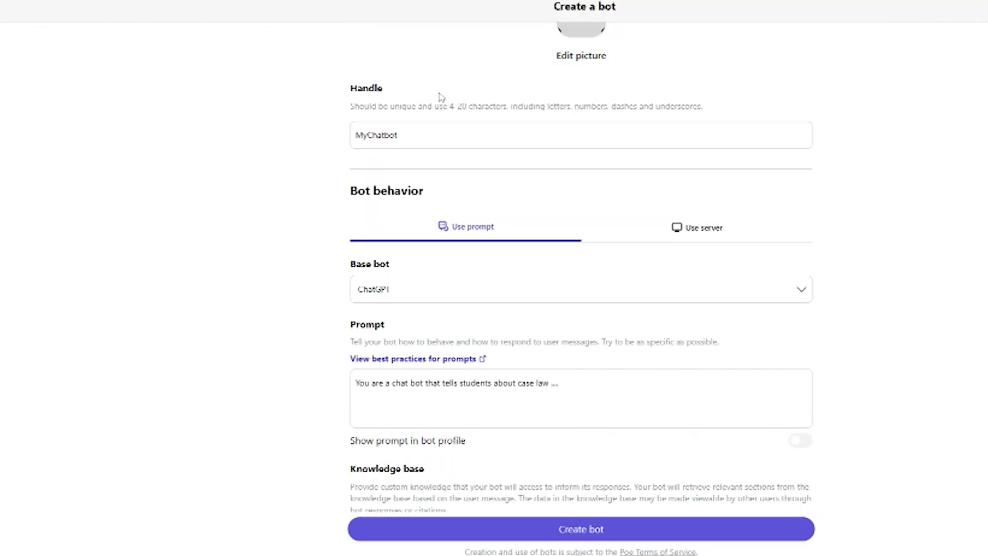
left_click(398, 135)
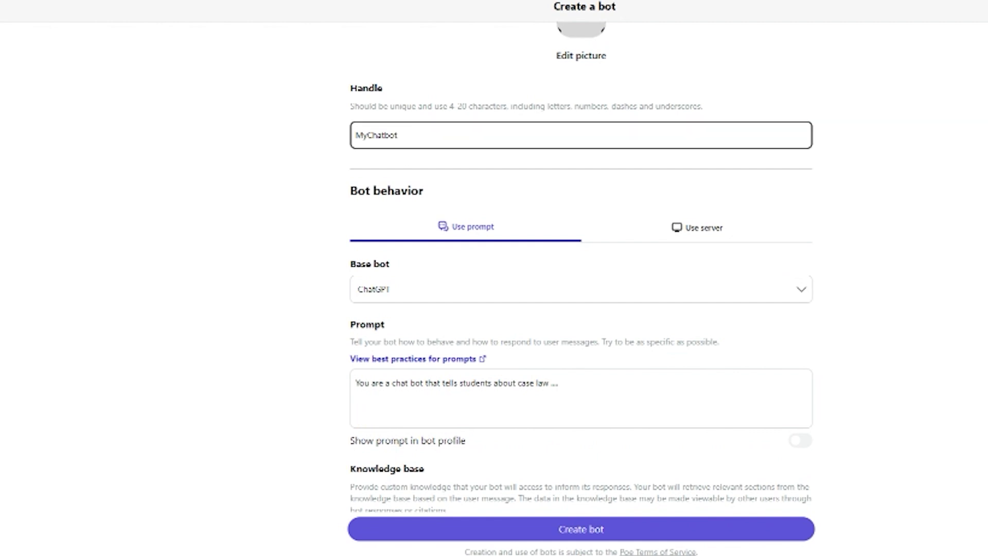
type("_1")
key("Return")
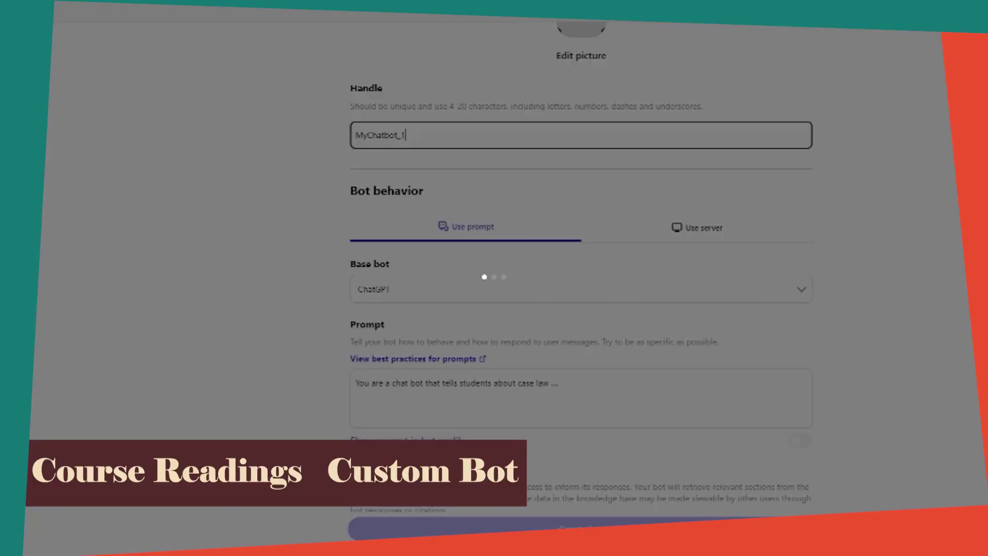
type("23")
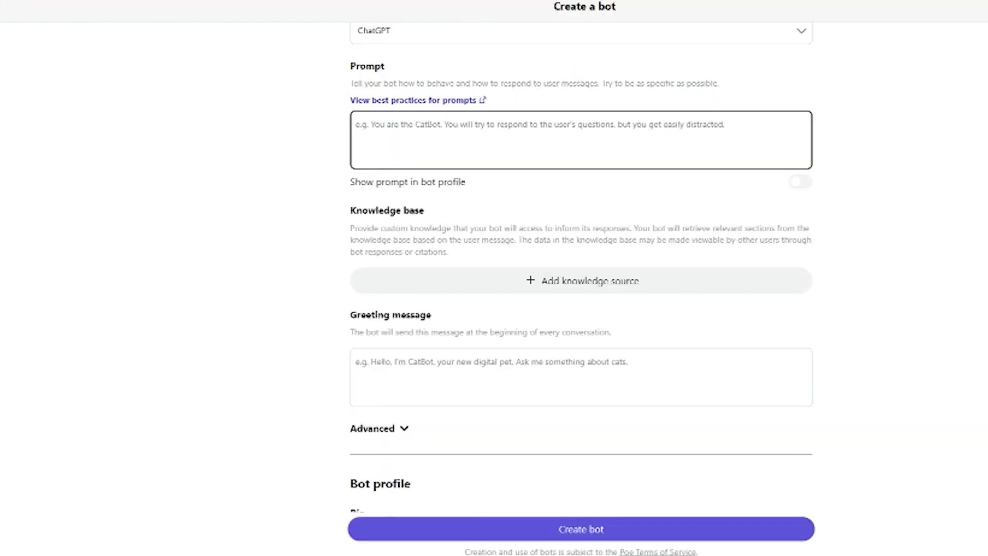
- Write a prompt telling the bot to summarize key parts of the reader, answer only from the knowledge source, and cite page or section numbers
type("This w")
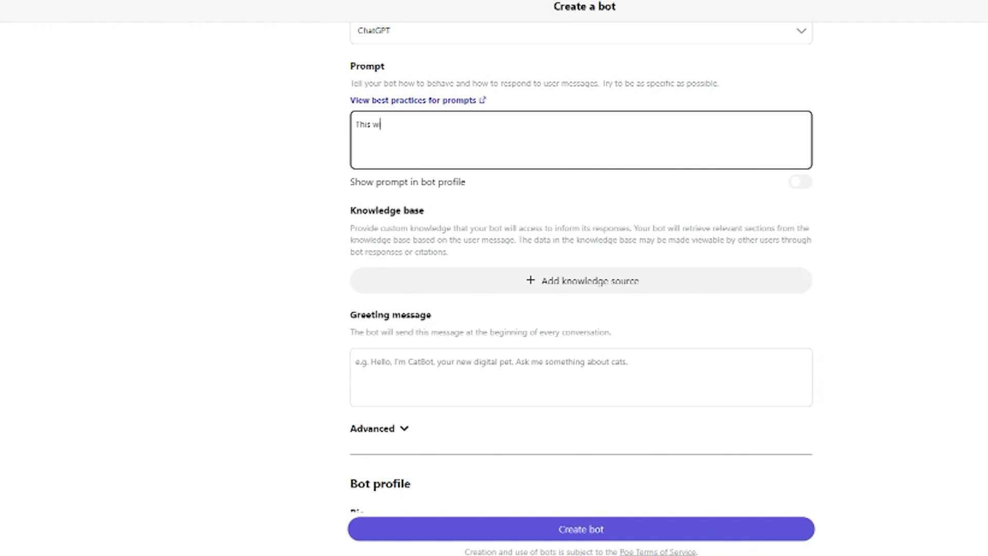
type("ill give you summaries of k")
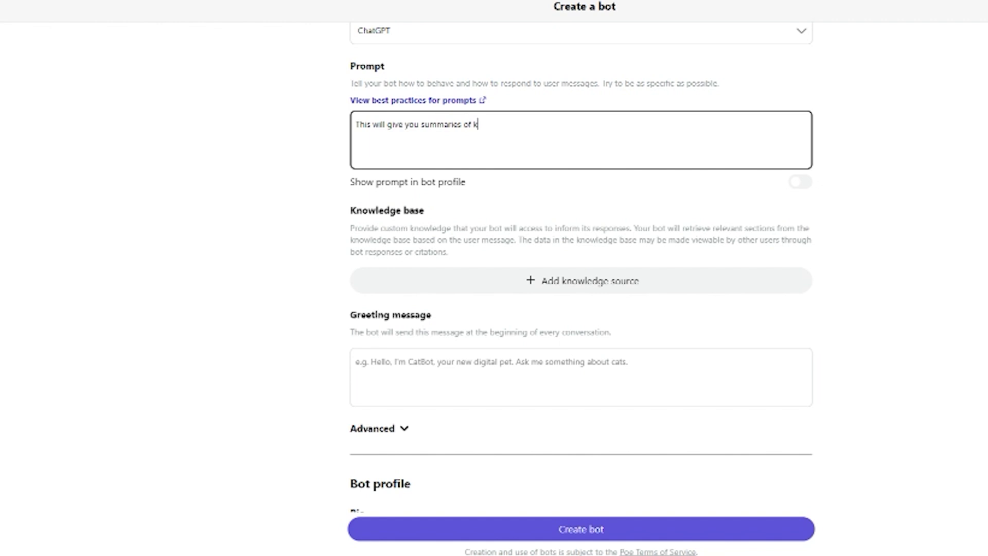
type("ey parts of the reader.")
left_click_drag(368, 124, 333, 124)
type("You")
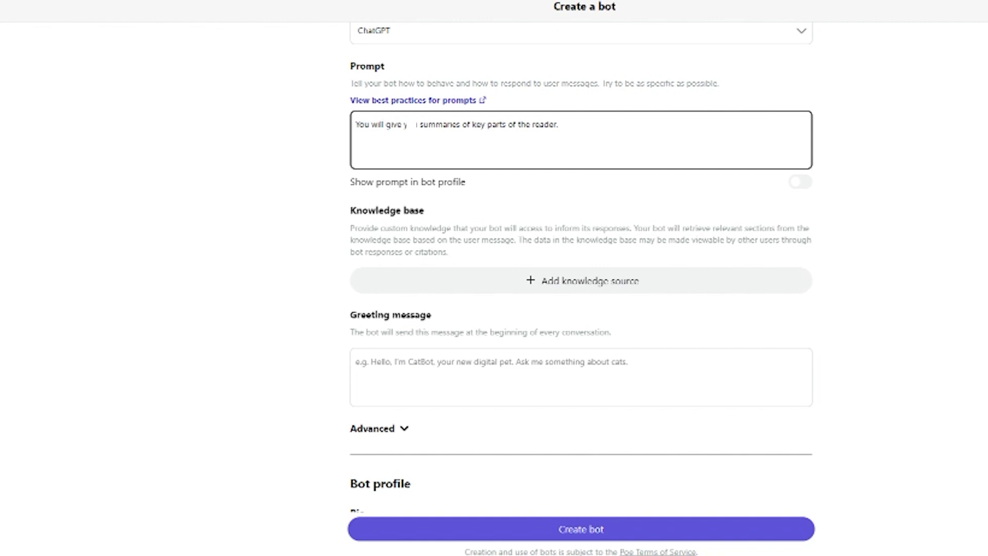
type("The reader will be add")
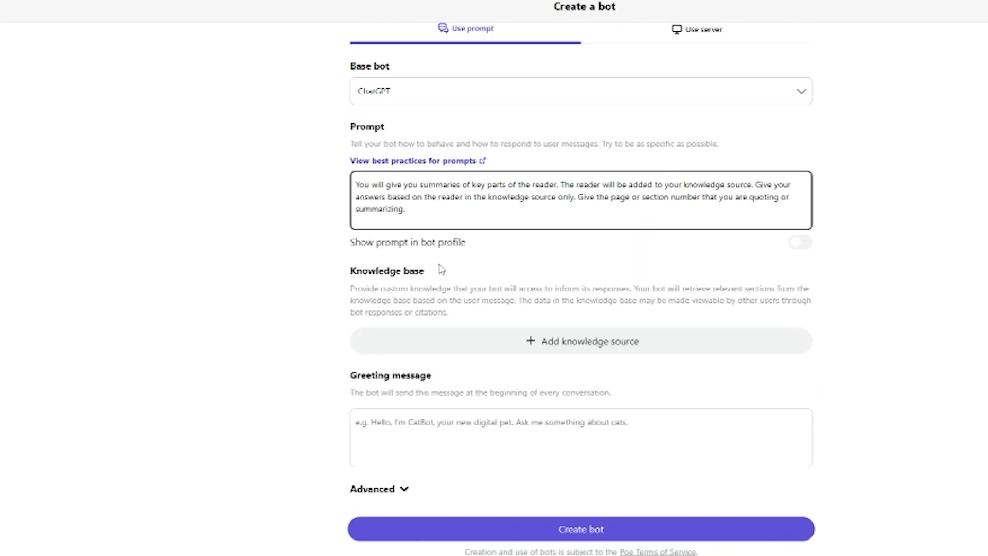
- Add the file "Property Law - Law Collection (1).pdf" to the bot's knowledge base
scroll(441, 267, "down", 3)
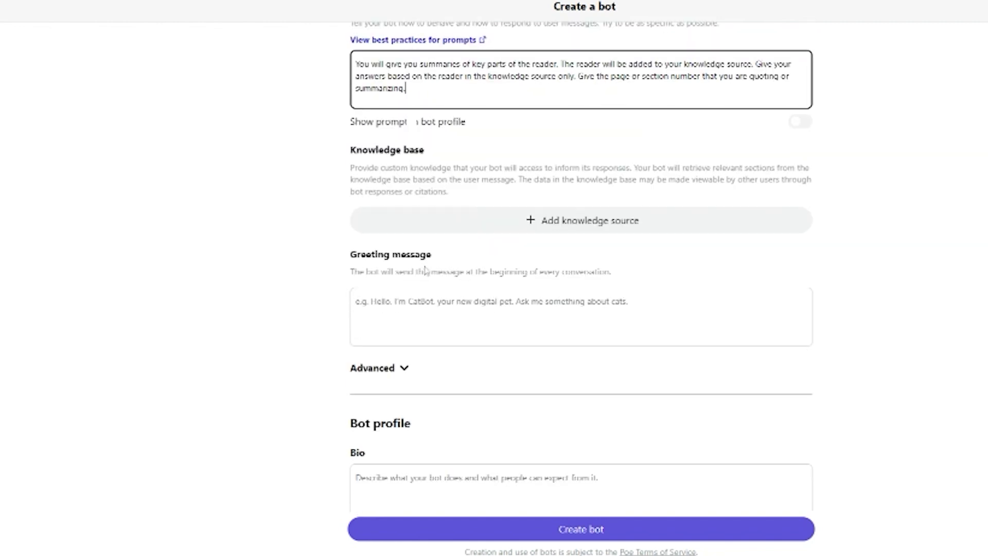
scroll(420, 268, "down", 2)
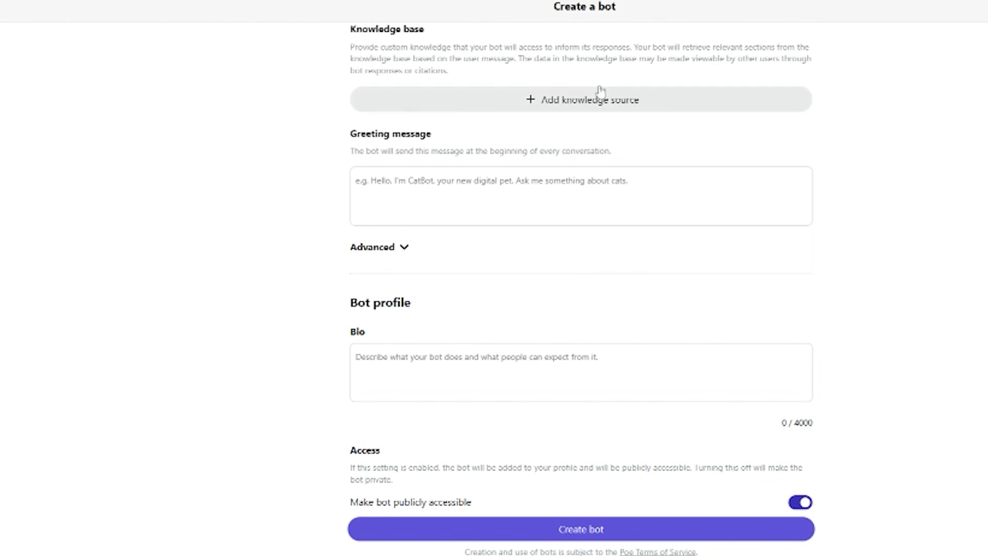
left_click(600, 108)
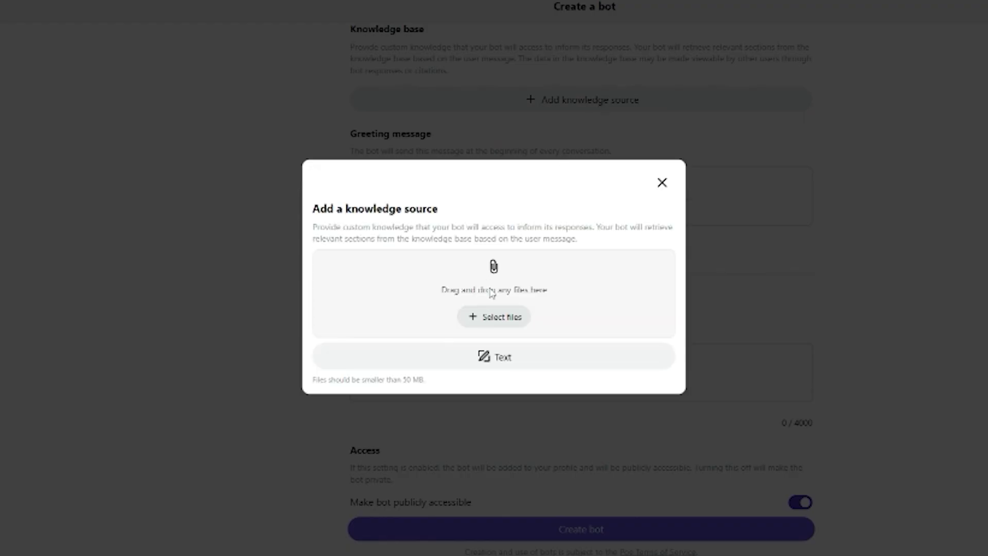
left_click(503, 320)
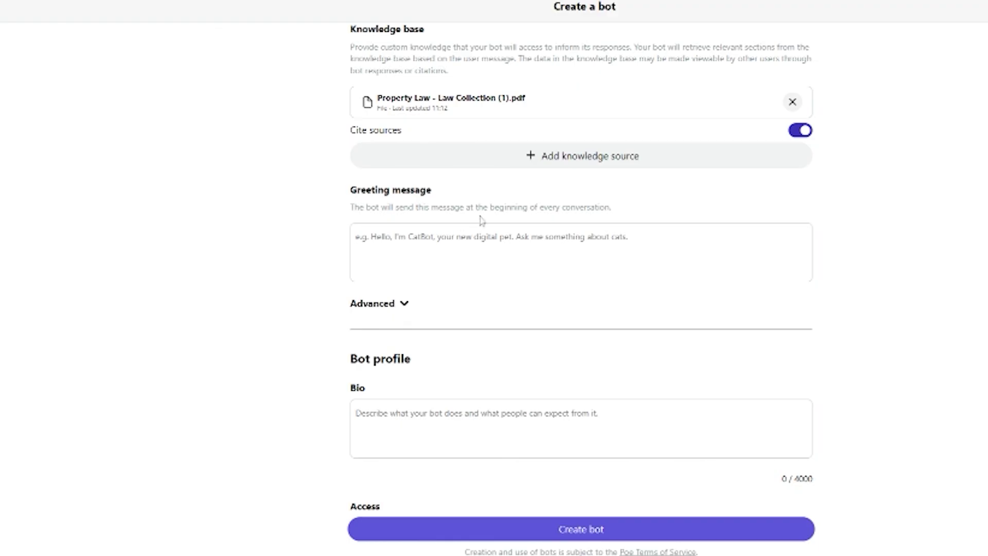
- Enter a greeting message starting with "Hello. I can answer your questions about" that refers to the Property Law reader
left_click(469, 231)
type("Hello")
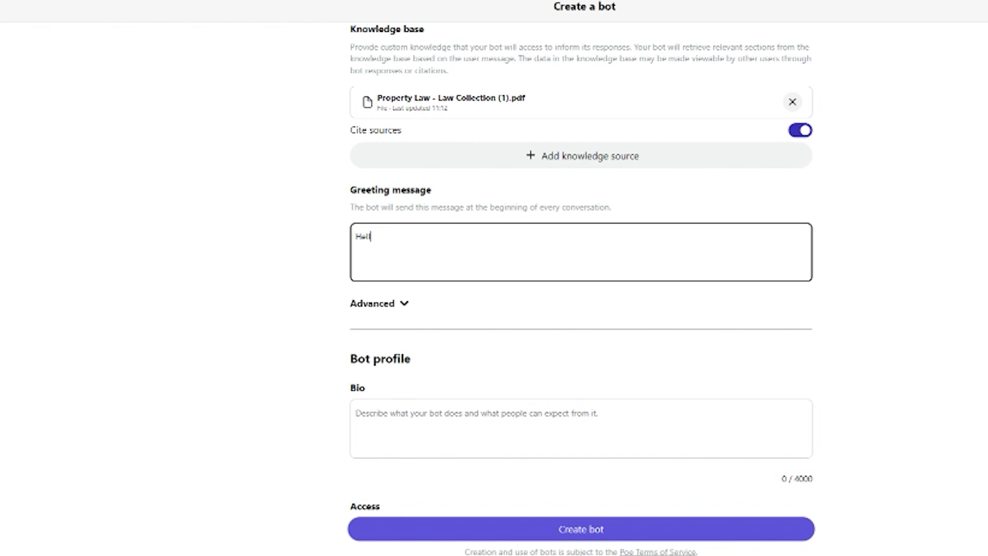
type(", I can answer your questions abo")
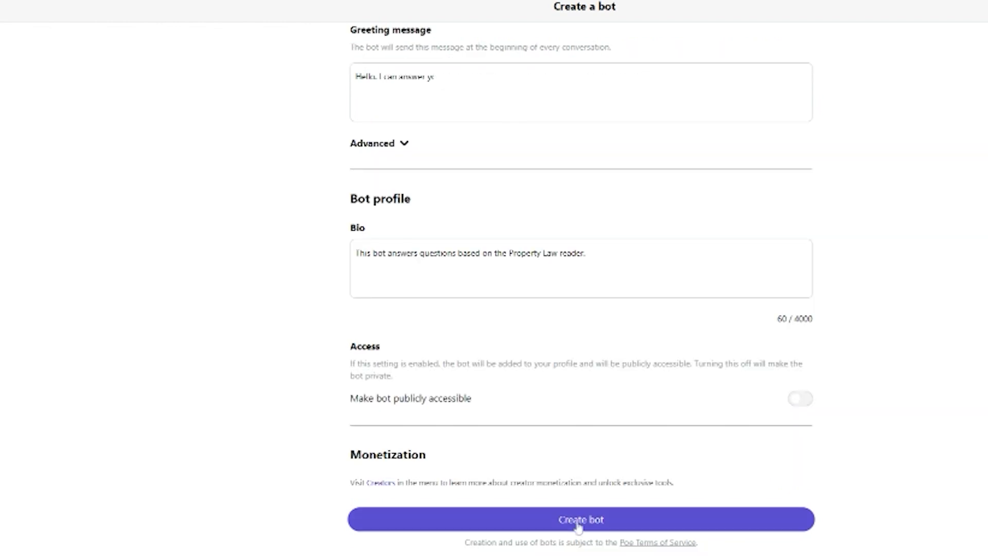
- Create the reader summary bot and ask it "How do I show possession of an object?"
left_click(578, 524)
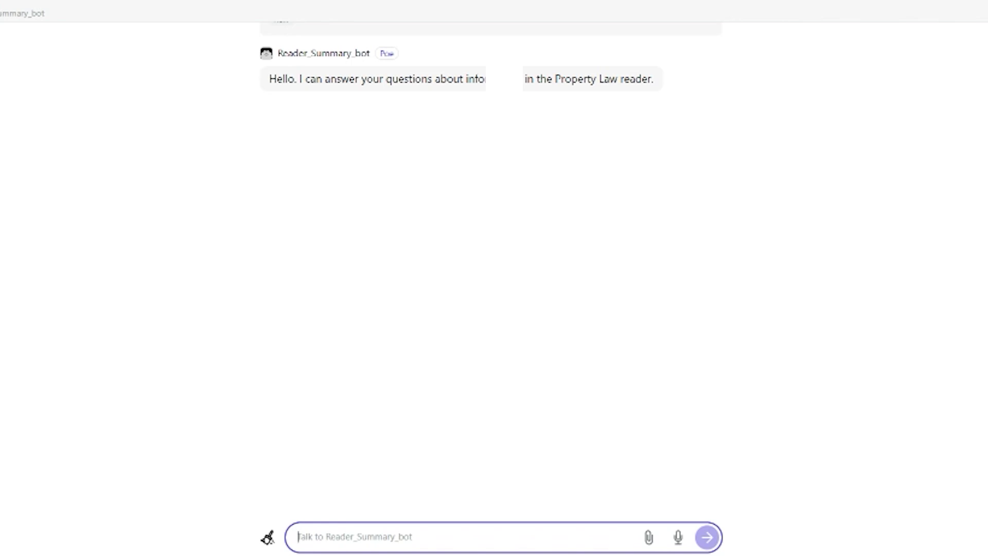
type("How do I show possession of an object?")
key("Return")
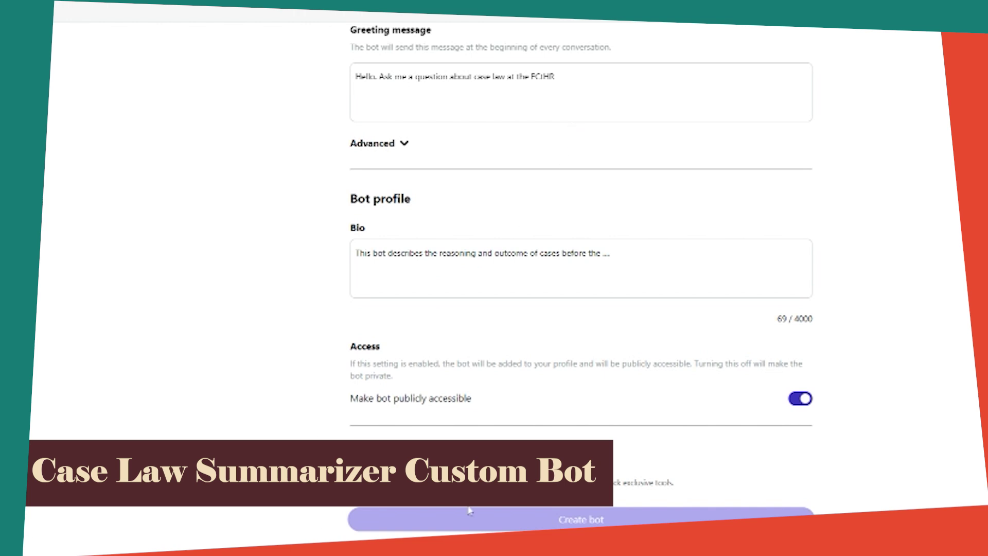
- Query the European Court of Human Rights case law bot with requests beginning "Tell me about ca" and "I would like to find an"
scroll(476, 393, "up", 10)
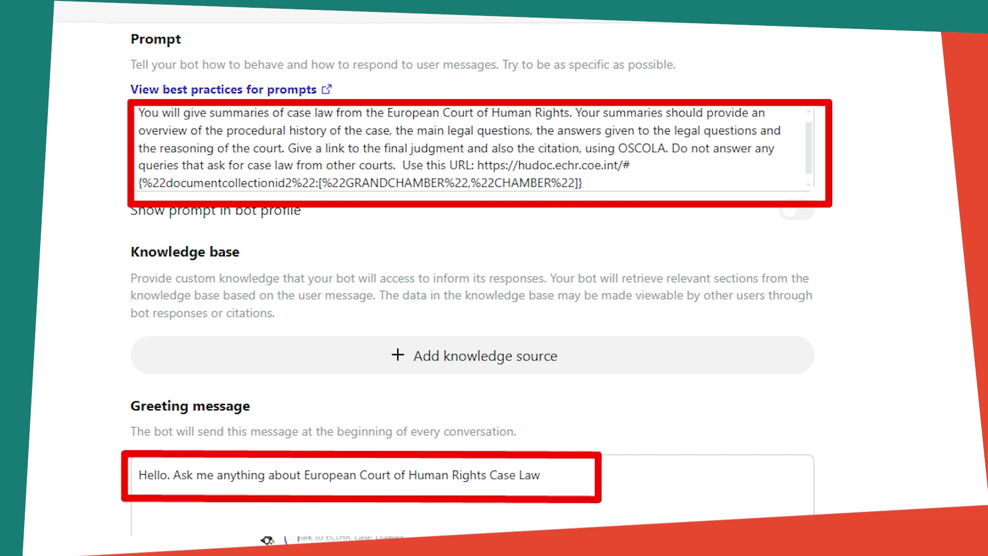
type("Tell me about")
type(" ca")
type("I would lik")
type("e to find an")
key("Return")
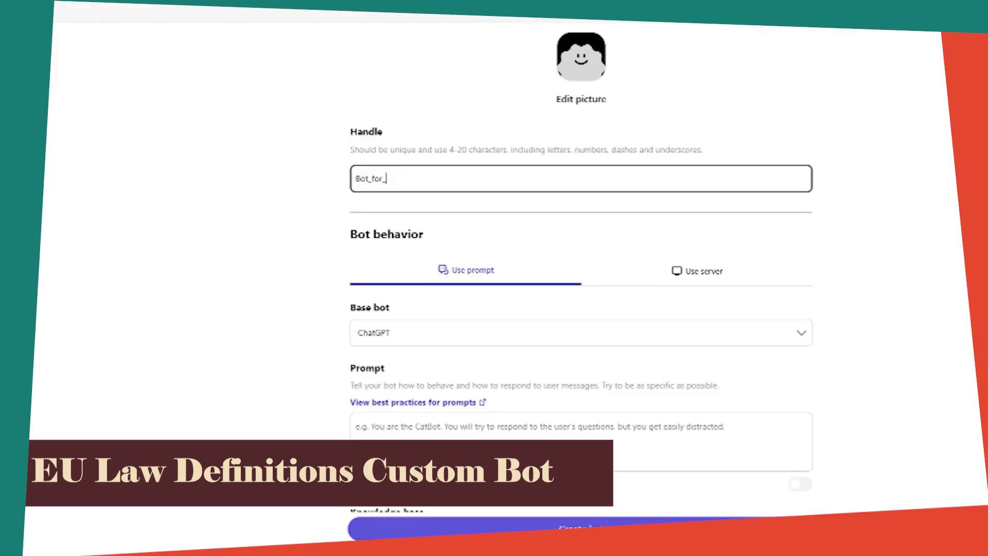
- Enter Bot_for_EU_Law_definitions as the new bot's handle, with ChatGPT as the base bot
type("U")
type("_L")
type("aw_e")
type("efin")
type("itions")
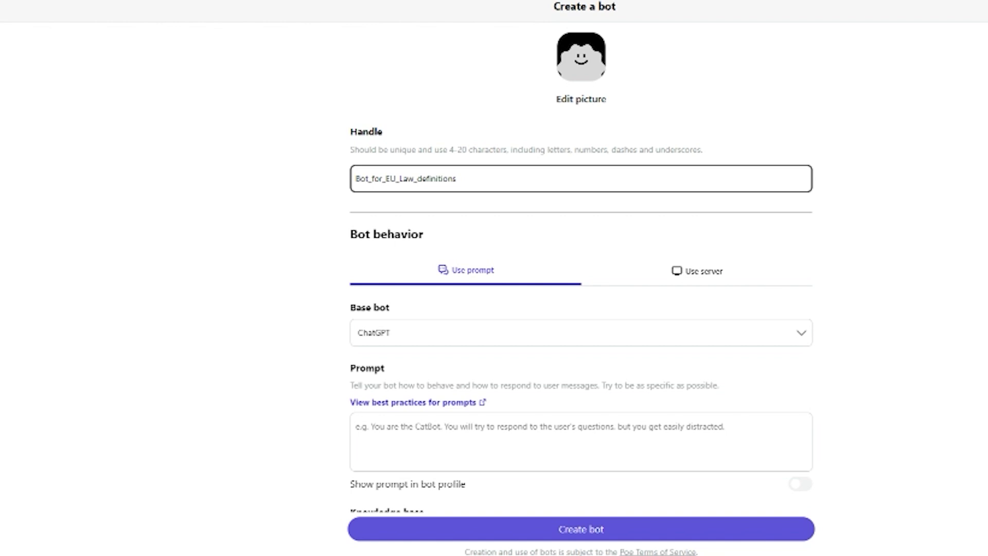
left_click(401, 337)
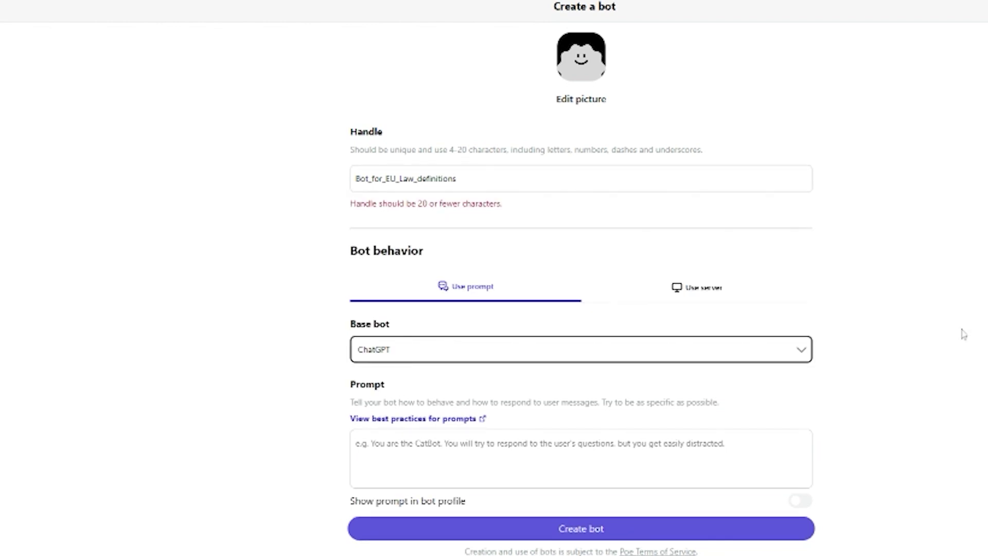
scroll(947, 350, "down", 1)
scroll(947, 350, "down", 4)
left_click(581, 216)
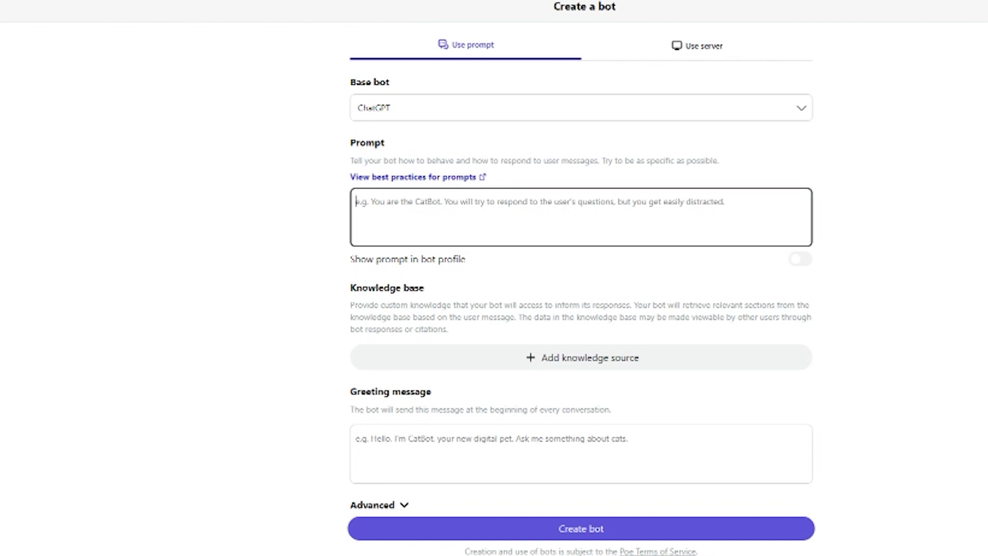
type("You")
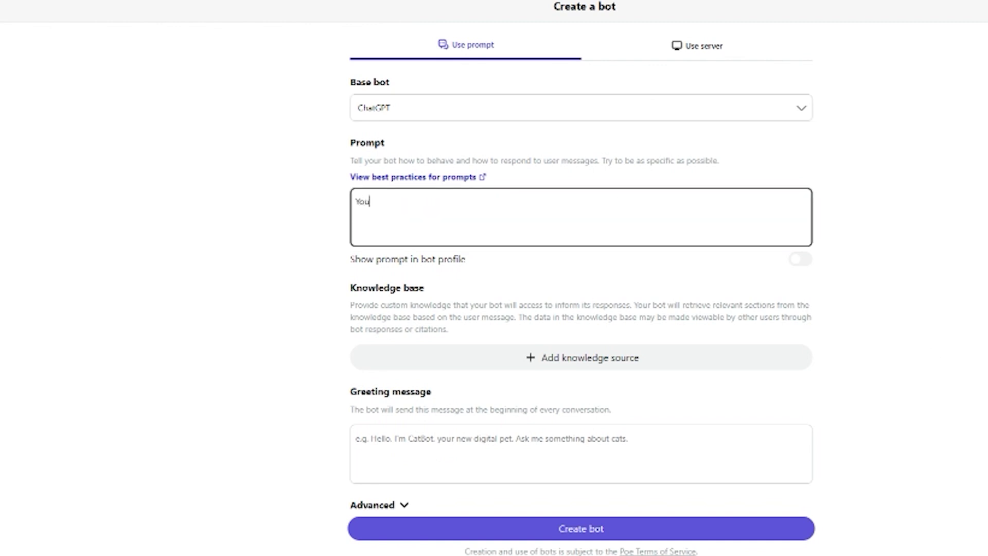
type(" will answer questions and define terms and concepts related to EU law. All ")
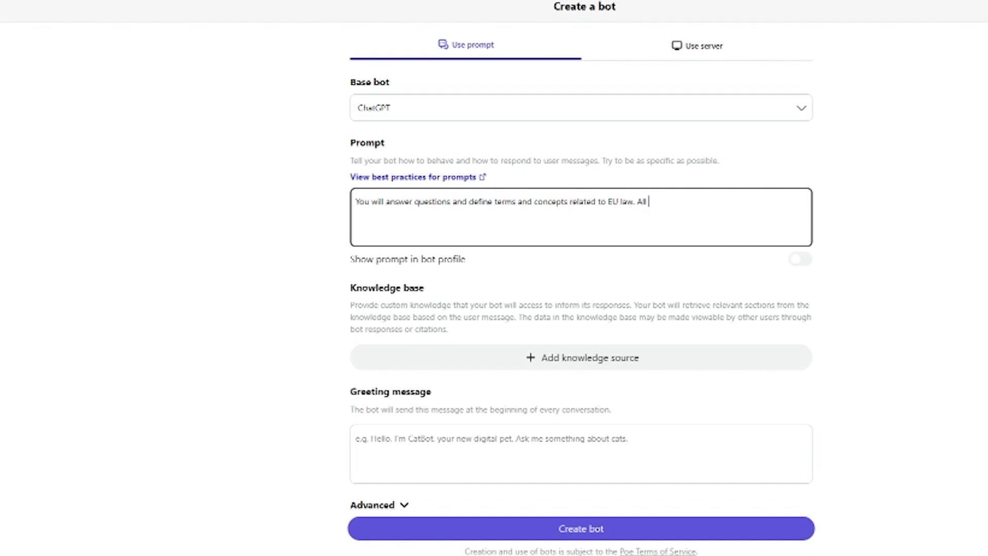
type("of your answers come from")
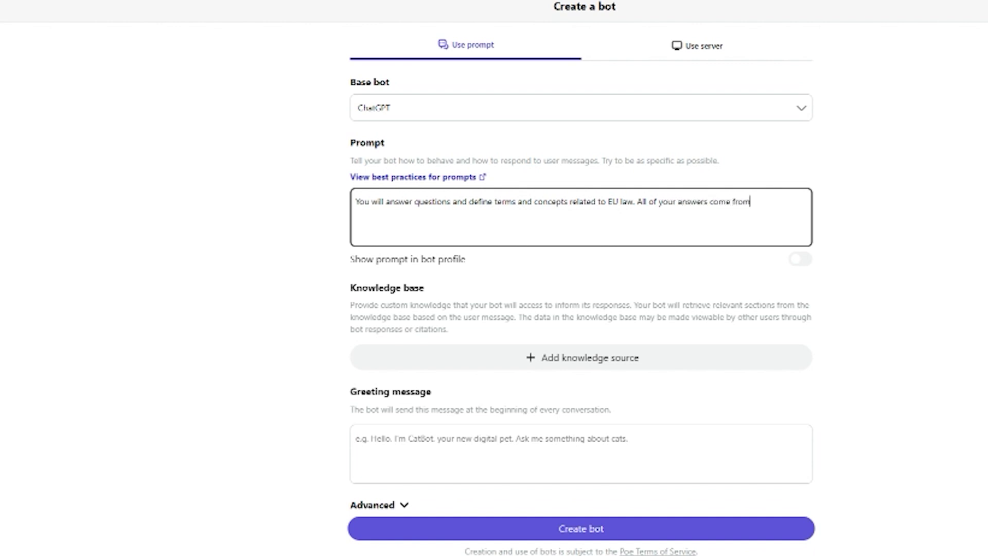
type(" this URL:")
type("https://eur-lex.europa.eu/summary/glossary.html")
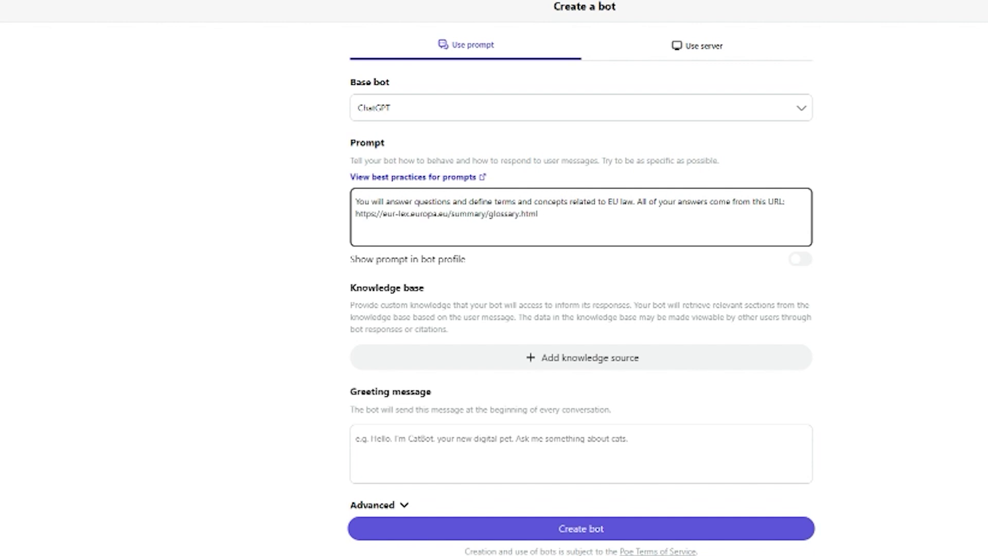
scroll(455, 343, "down", 5)
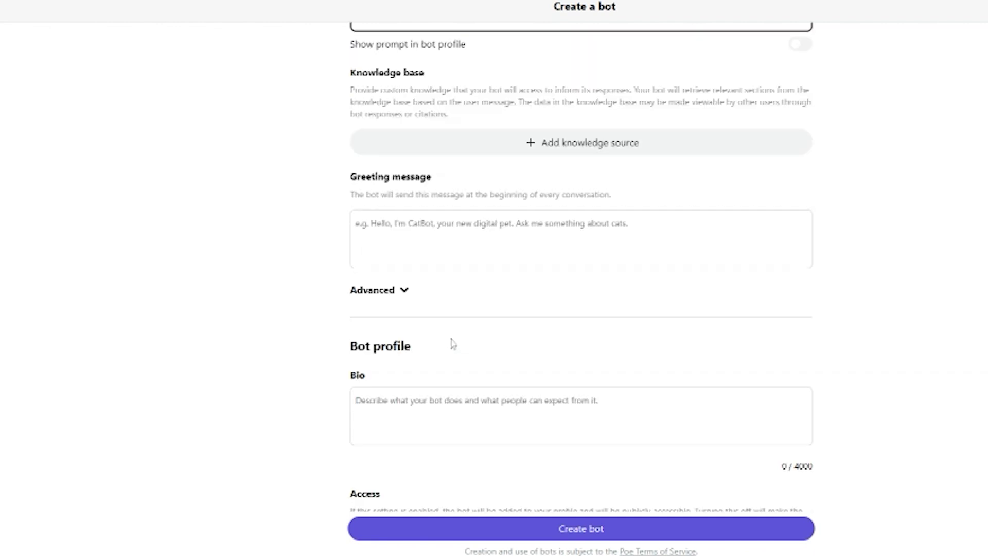
left_click(355, 374)
type("This")
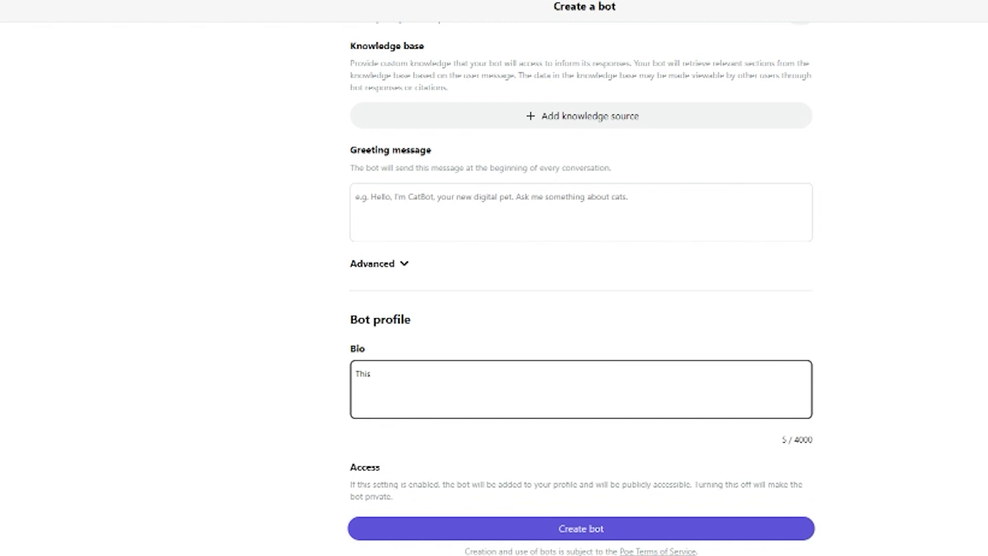
type("bot gives definitions for EU Law concepts based on the EU Lex summaries found at https://eur-lex.europa.eu/summary/glossary.html")
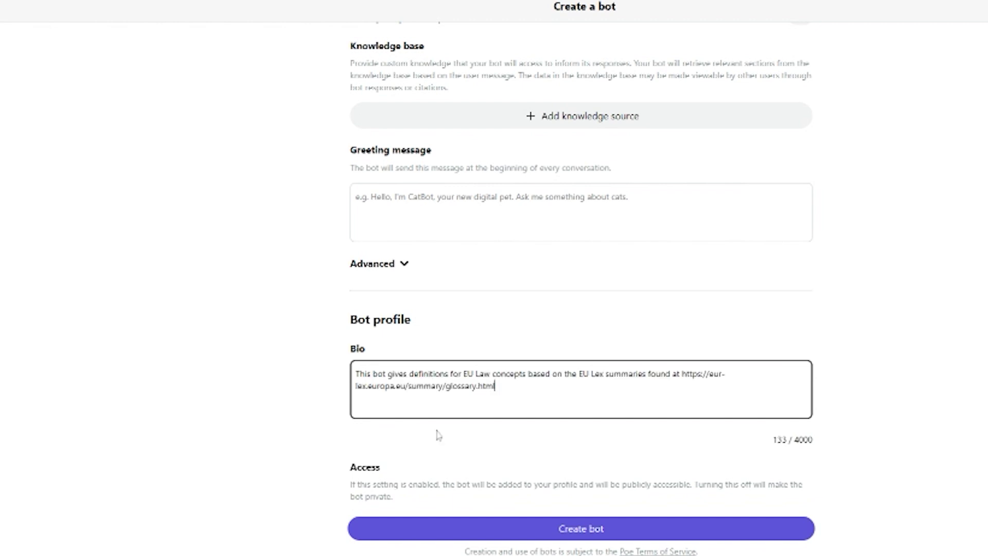
- Submit the new bot for creation, shortening its handle to Bot_for_EU_Law_defs to fit the 20-character limit
scroll(436, 408, "down", 3)
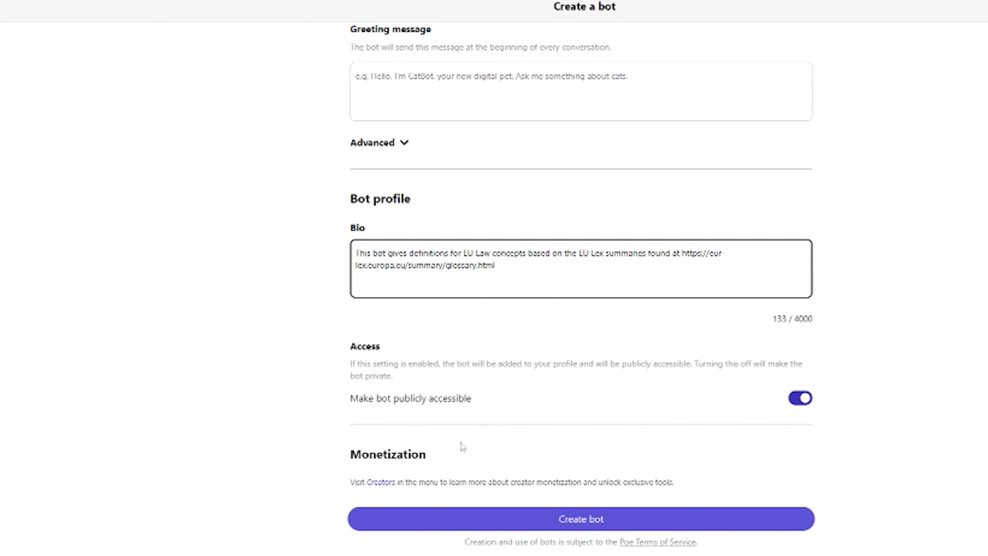
left_click(612, 524)
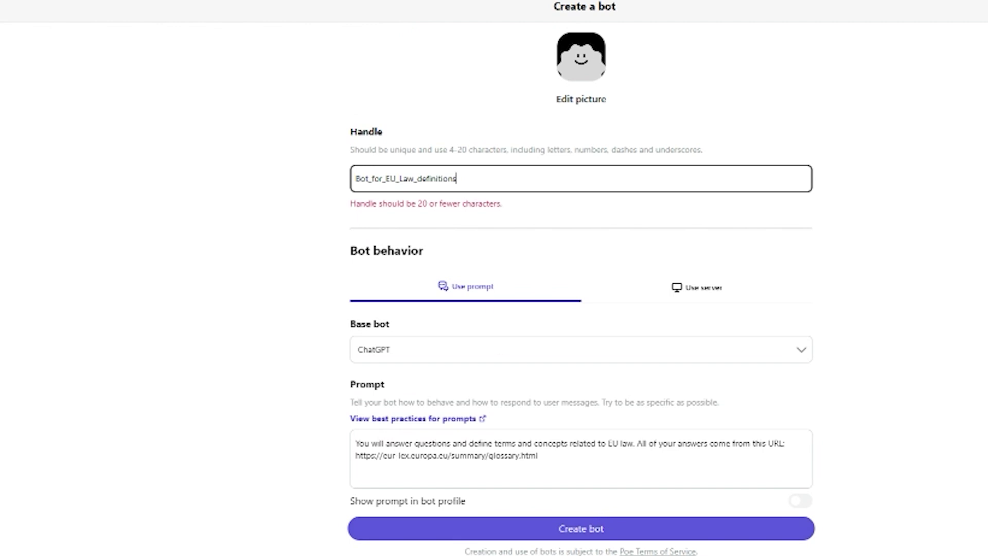
left_click(453, 178)
key("BackSpace")
key("BackSpace")
key("BackSpace")
key("BackSpace")
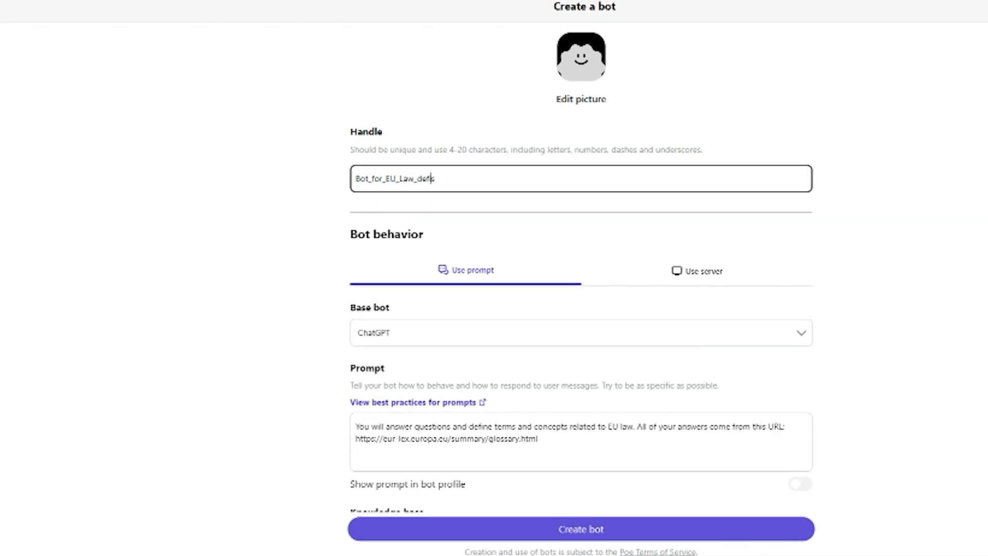
key("Return")
left_click(652, 316)
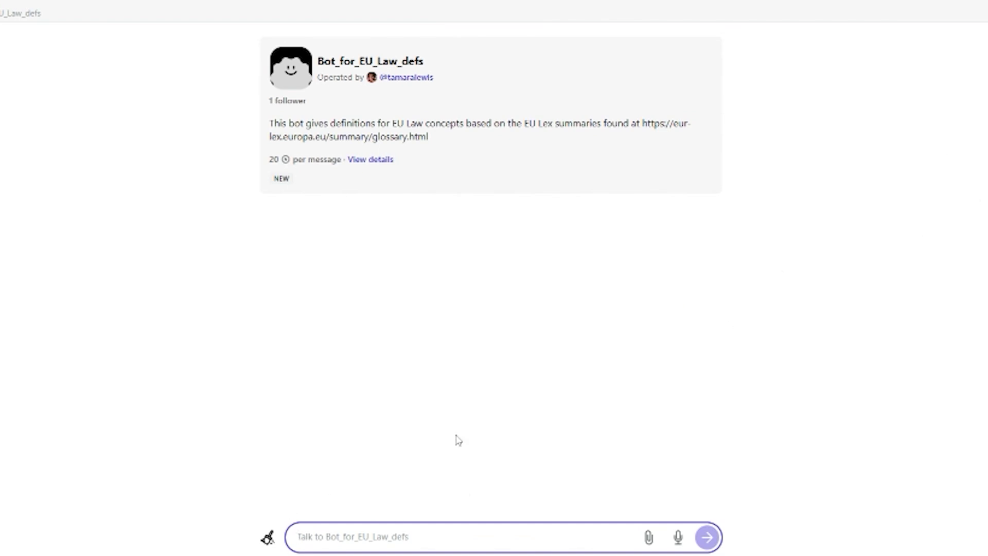
- Ask the EU law definitions bot the question "What is subsidiarity?"
type("Wh")
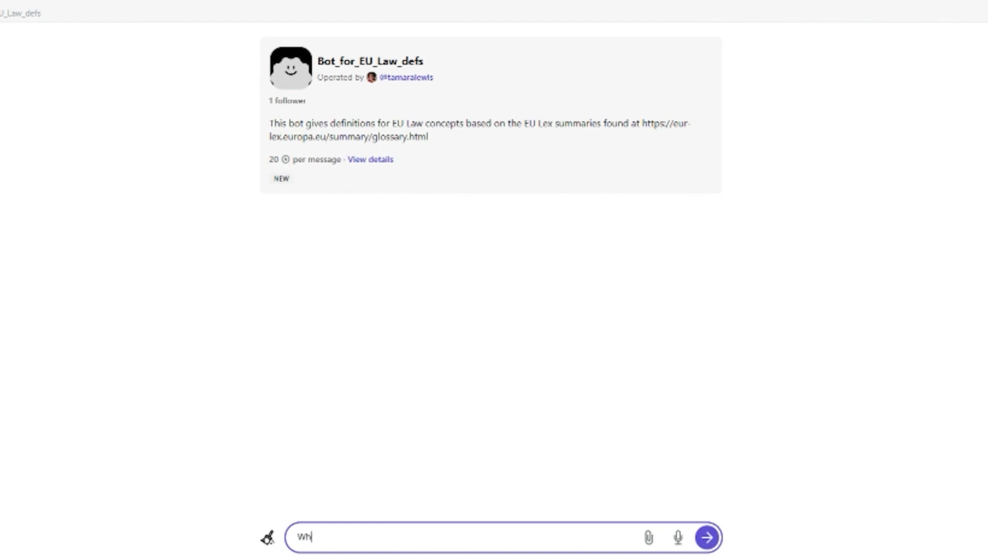
type("at is subsidiarity?")
key("Return")
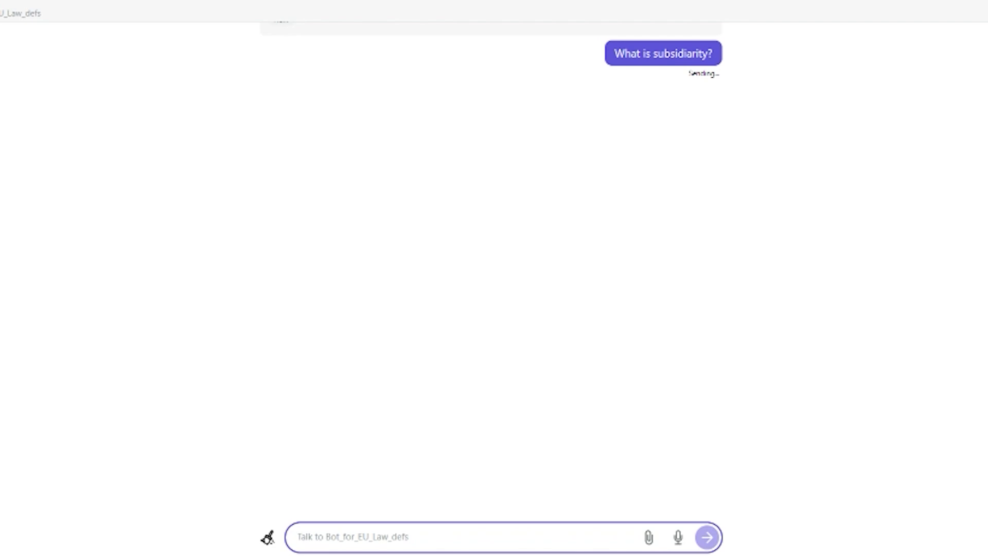